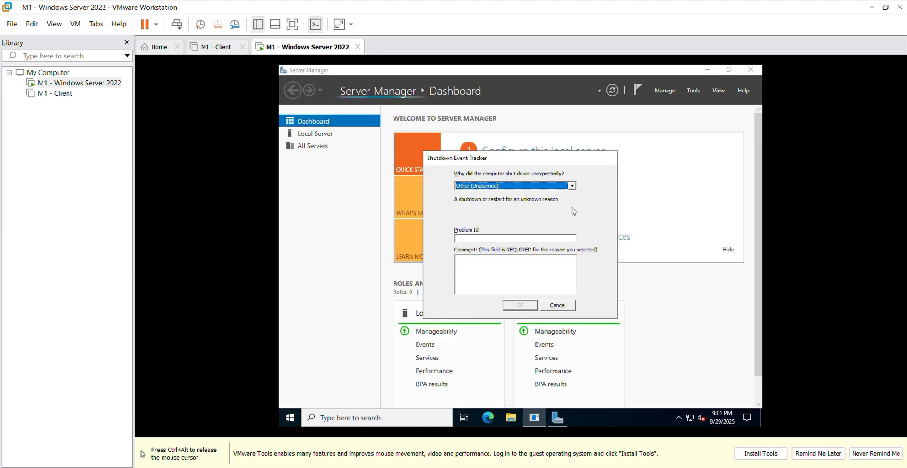
Dismiss the Shutdown Event Tracker without giving a shutdown reason
click(558, 307)
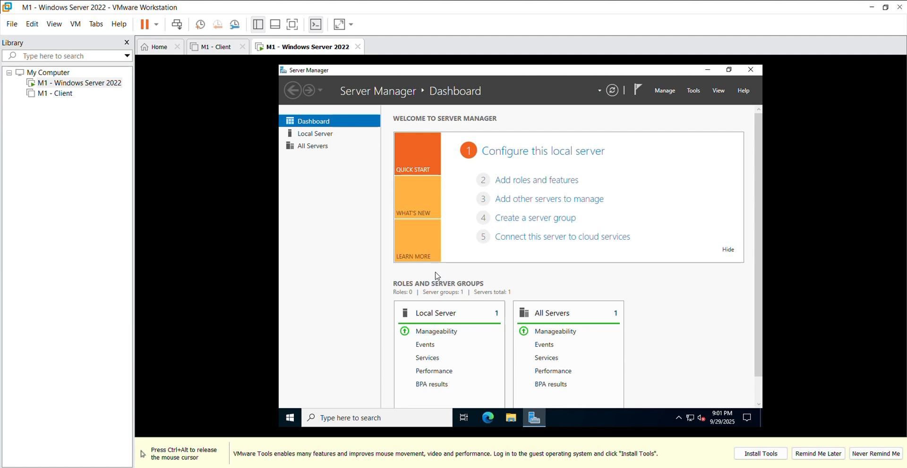
key(ctrl+alt)
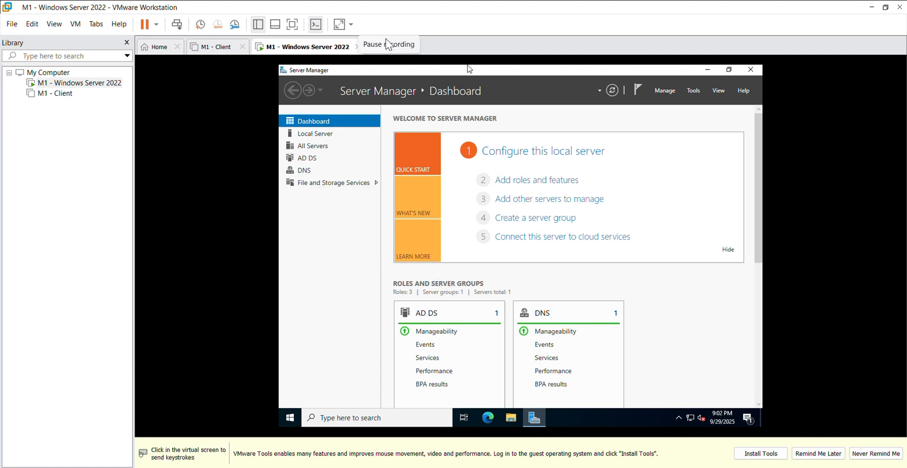
click(419, 136)
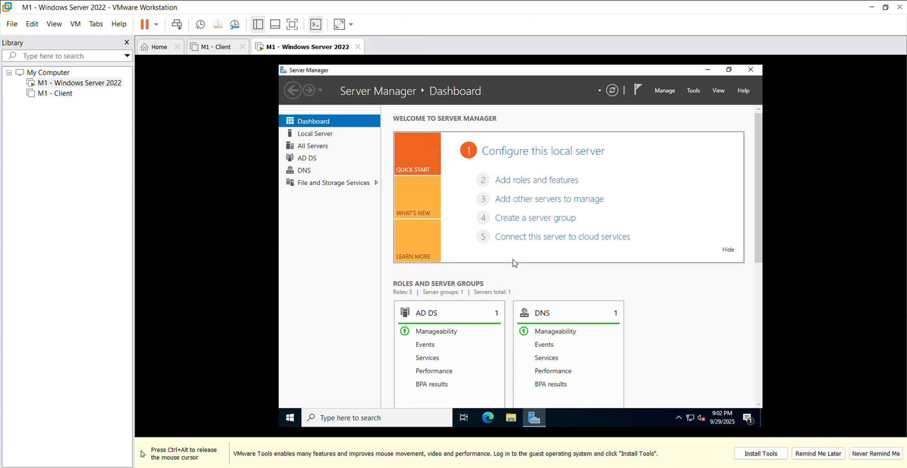
Open Local Disk (C:) in the server's File Explorer
click(505, 420)
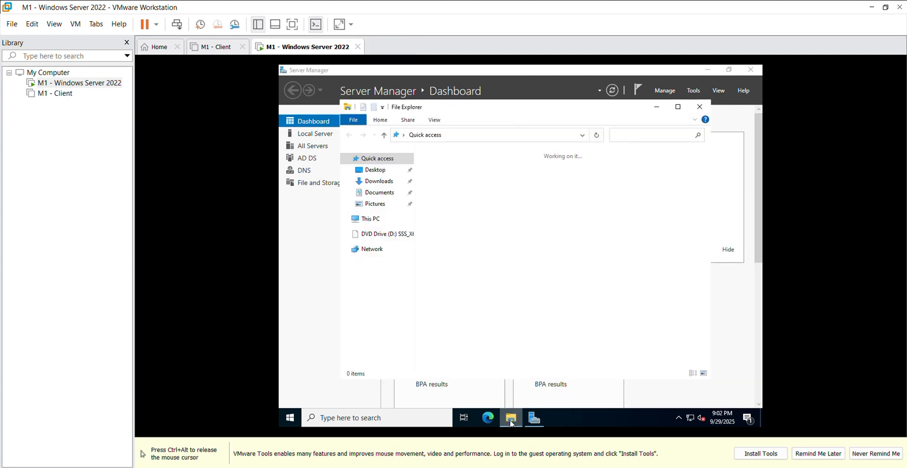
click(394, 222)
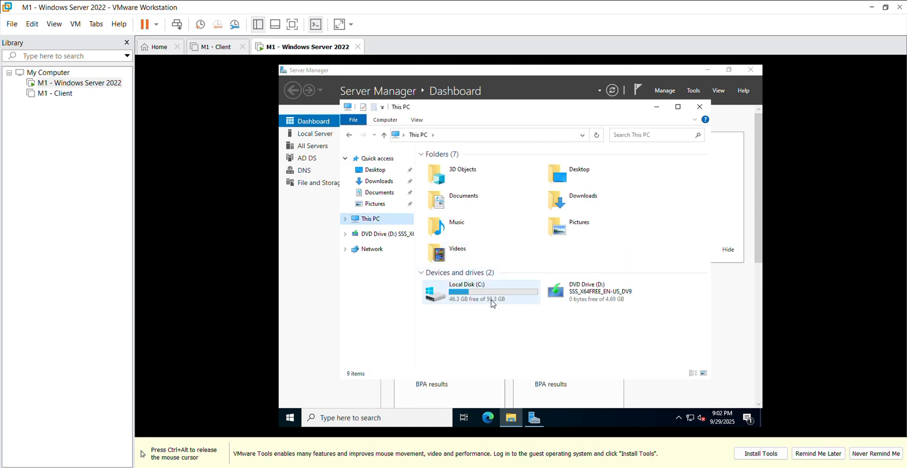
click(493, 303)
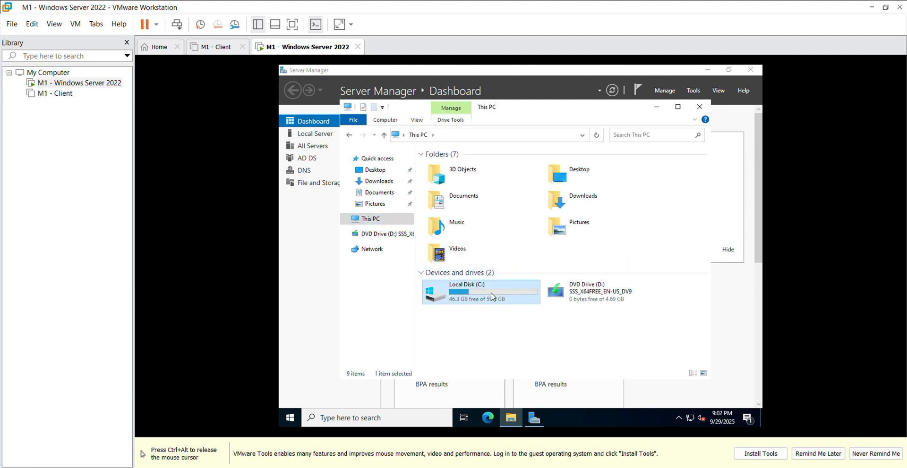
double_click(492, 298)
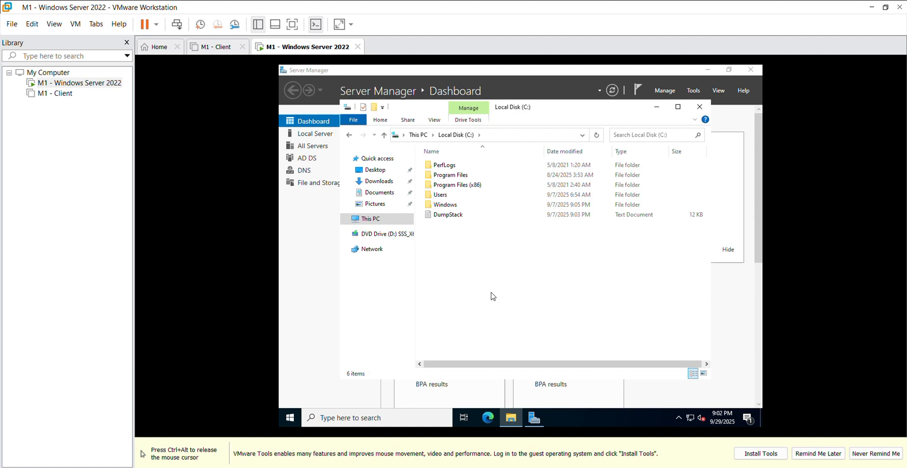
Create a new folder named UserData in the root of Local Disk (C:)
right_click(492, 296)
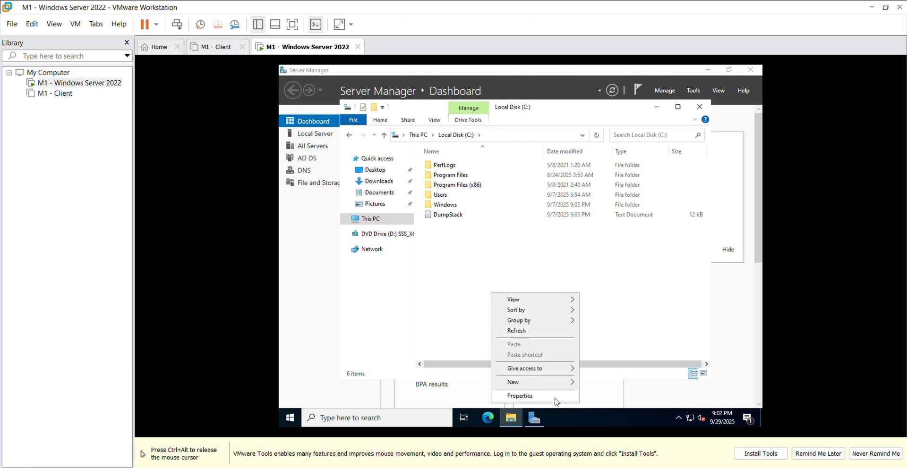
mouse_move(563, 389)
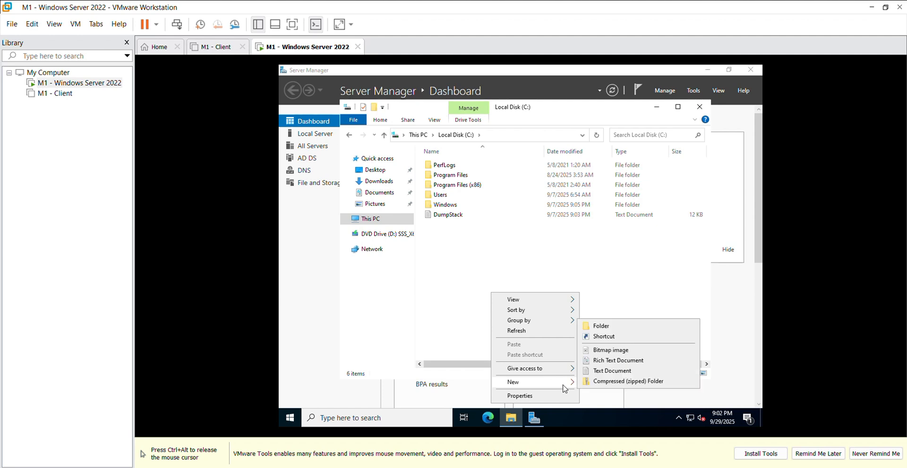
click(603, 326)
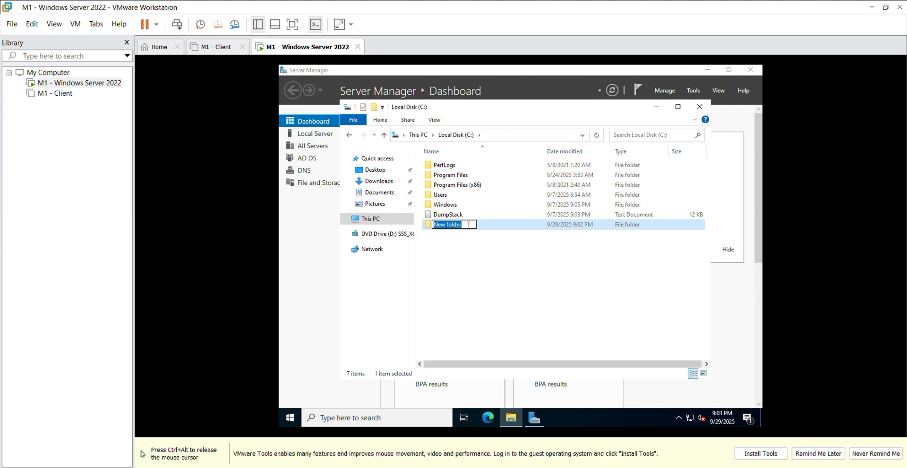
text(User)
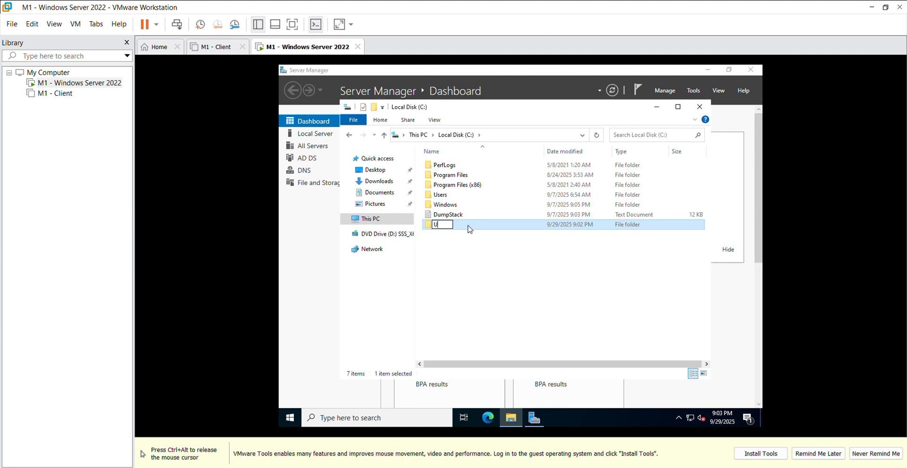
text(Data)
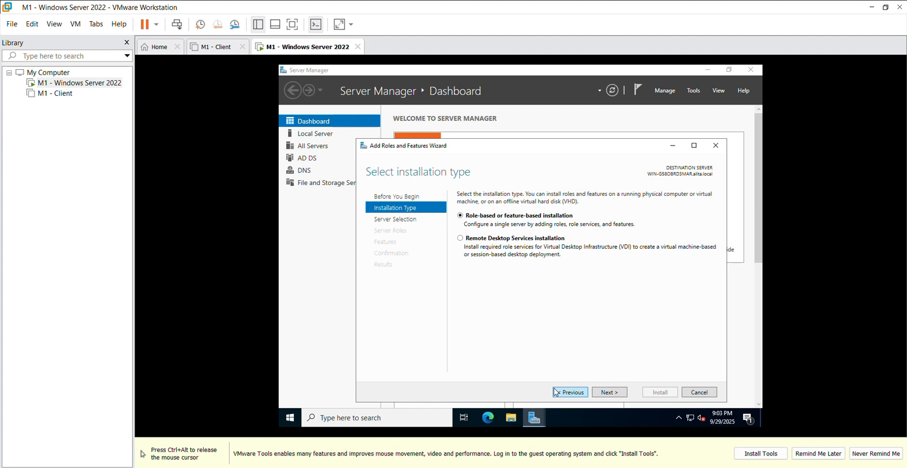
Keep role-based installation on the pool server and select the File Server Resource Manager role service with its required management tools
click(605, 394)
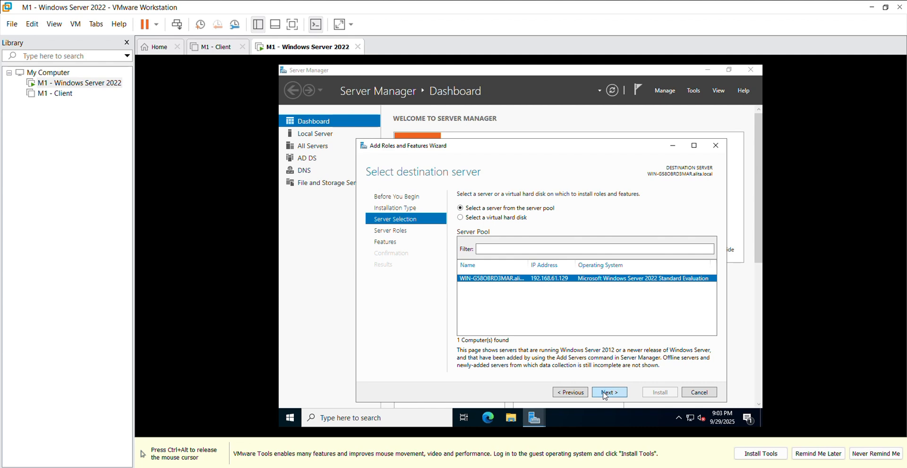
click(605, 394)
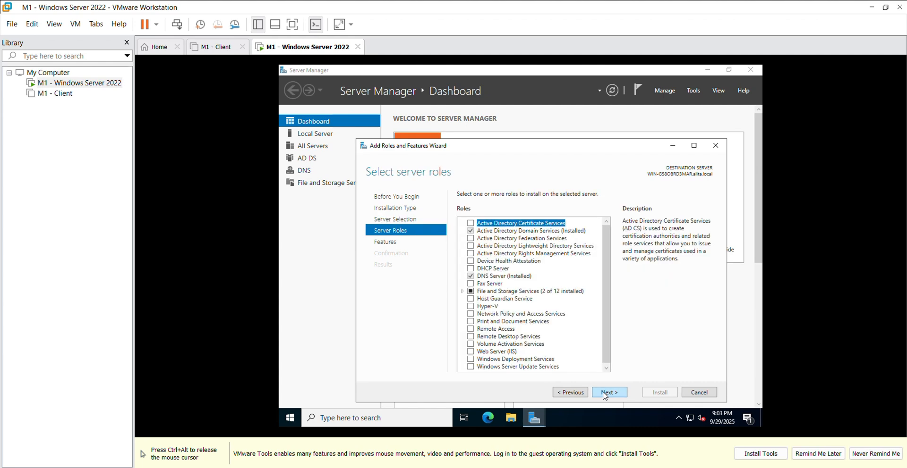
click(462, 292)
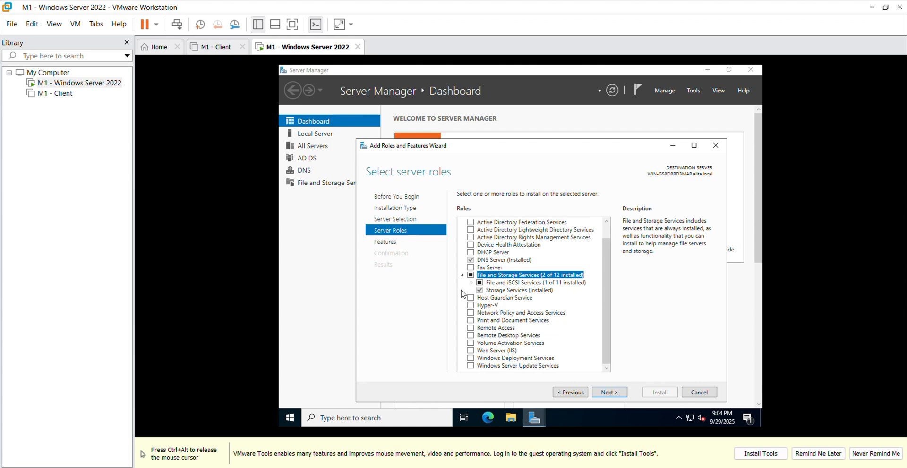
click(471, 283)
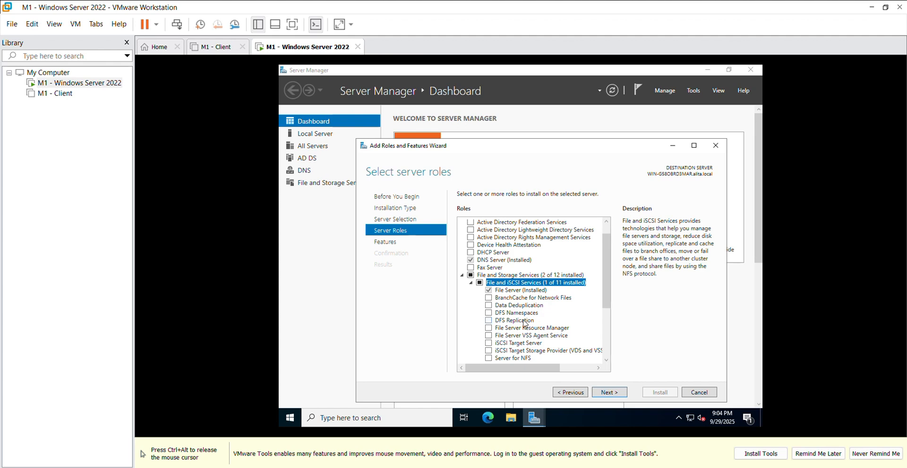
click(489, 329)
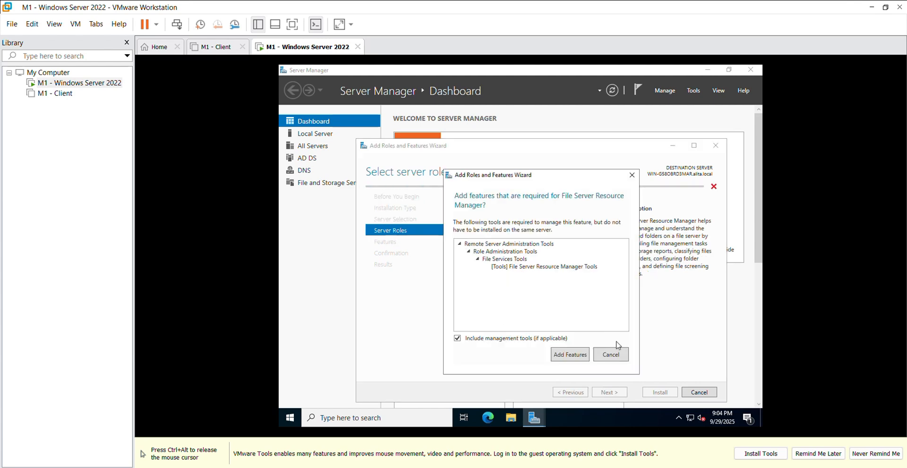
click(570, 355)
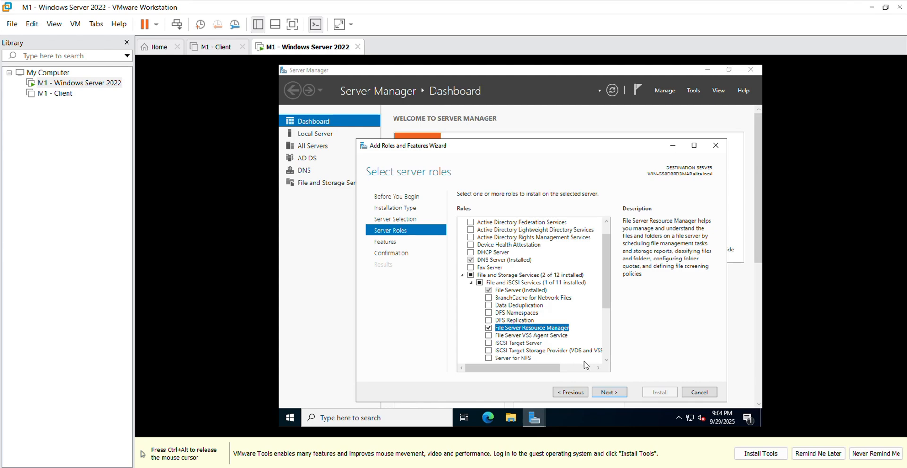
Install the File Server Resource Manager role service without extra features, close the wizard and check the installation notification
click(614, 396)
click(614, 396)
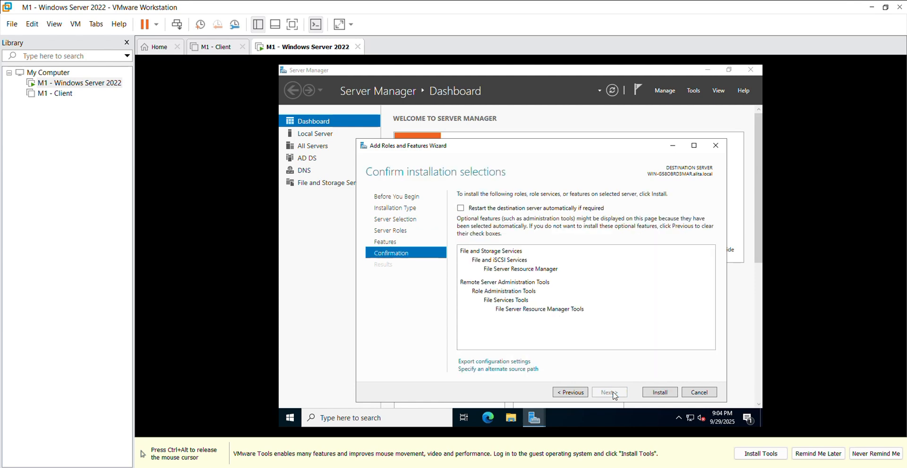
click(660, 393)
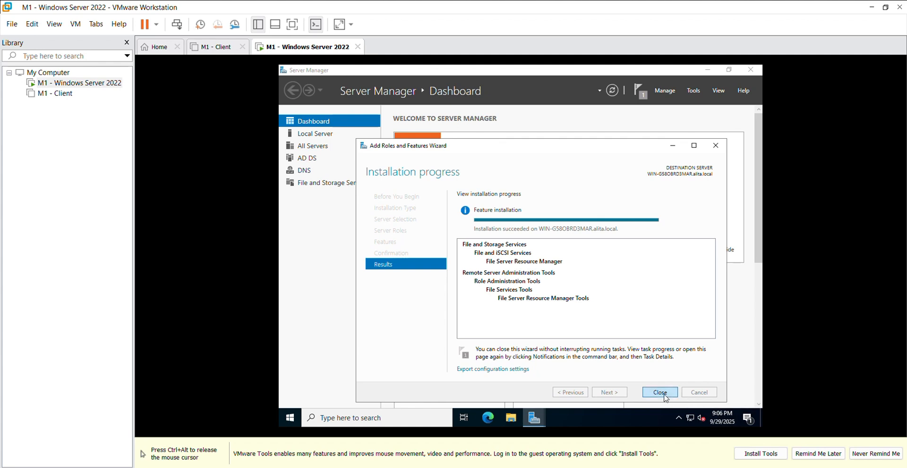
click(664, 395)
click(639, 91)
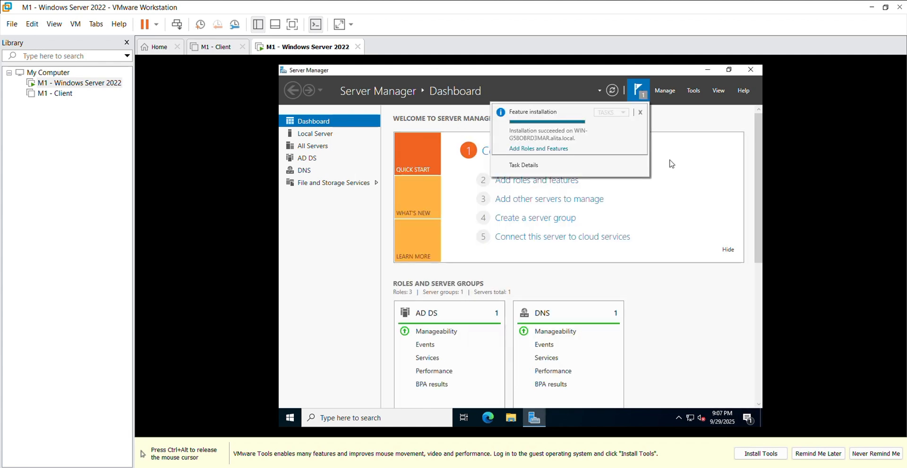
Open File Server Resource Manager and display the Quota Templates under Quota Management
click(698, 93)
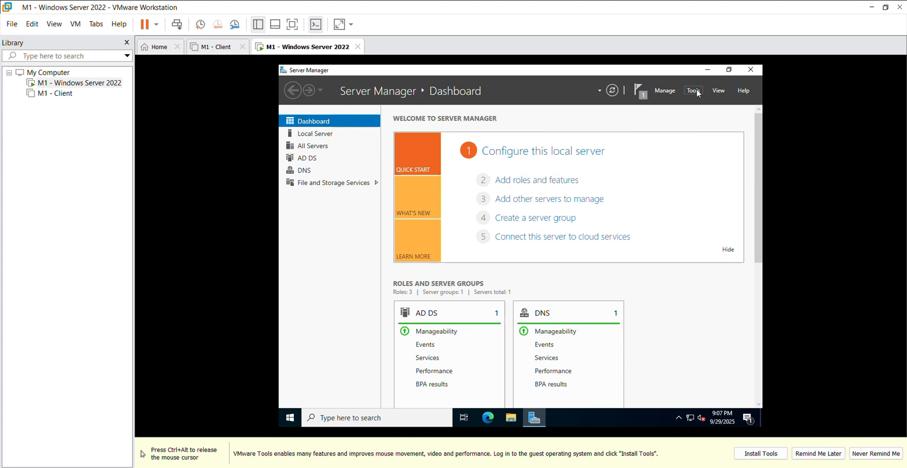
click(698, 93)
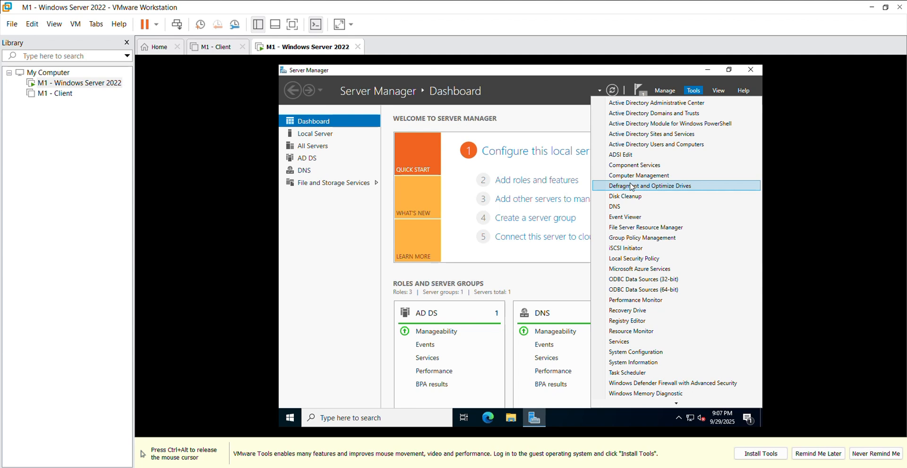
click(642, 228)
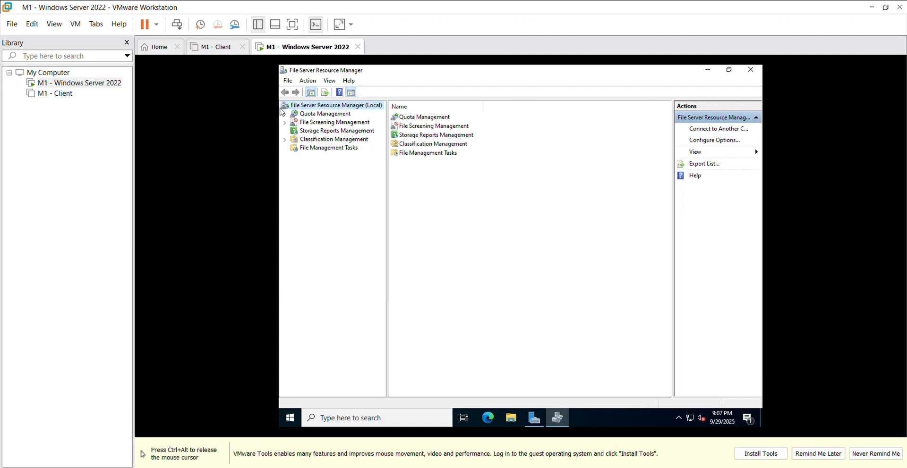
click(310, 115)
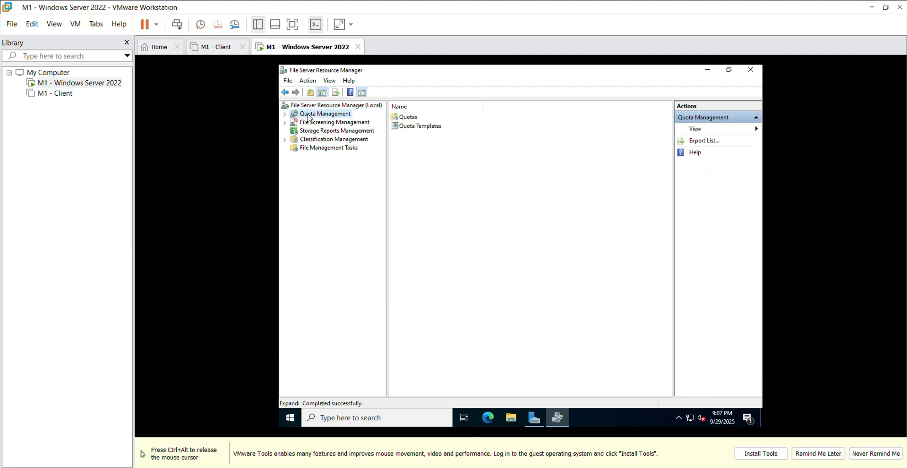
click(404, 127)
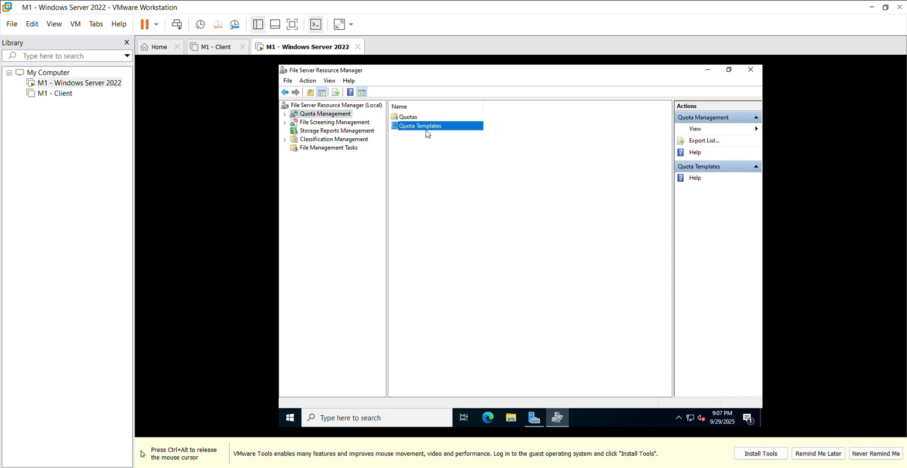
double_click(428, 128)
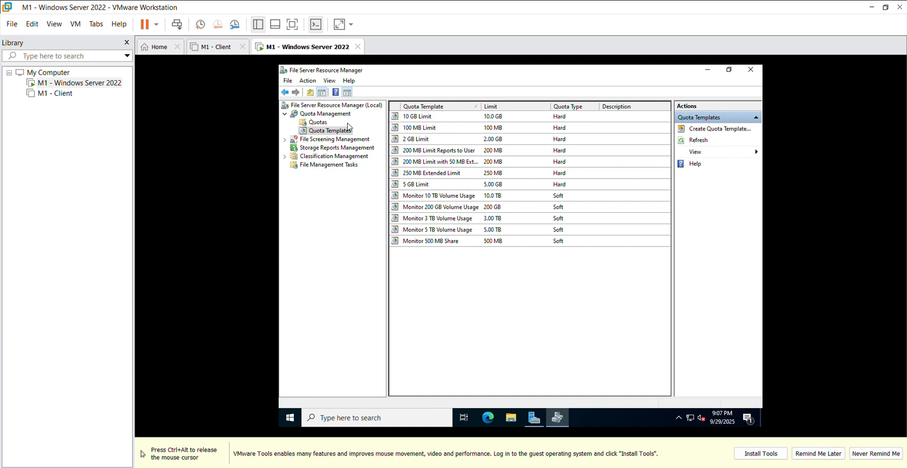
Start a new quota and choose the UserData folder on Local Disk (C:) as its quota path
right_click(318, 123)
click(350, 132)
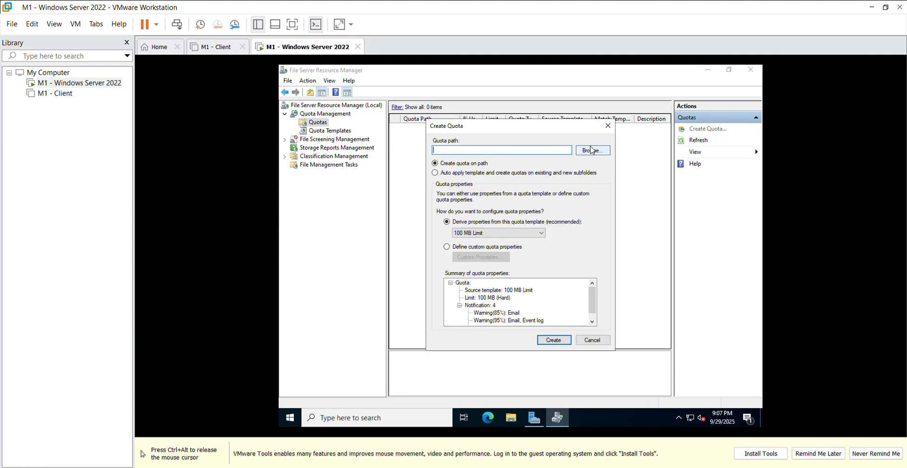
click(591, 152)
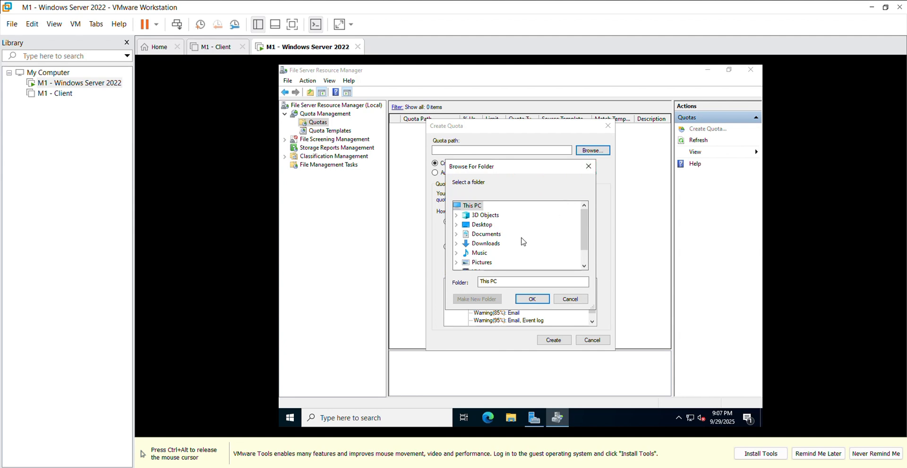
scroll(522, 244, down, 1)
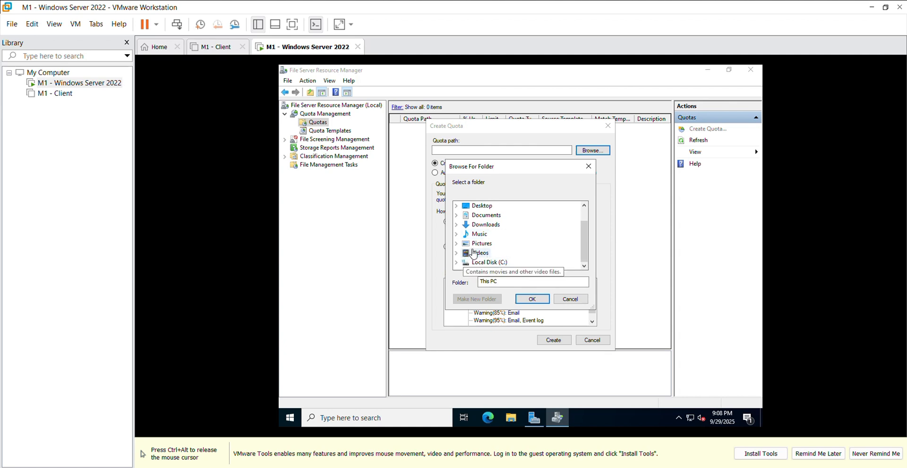
scroll(492, 266, up, 1)
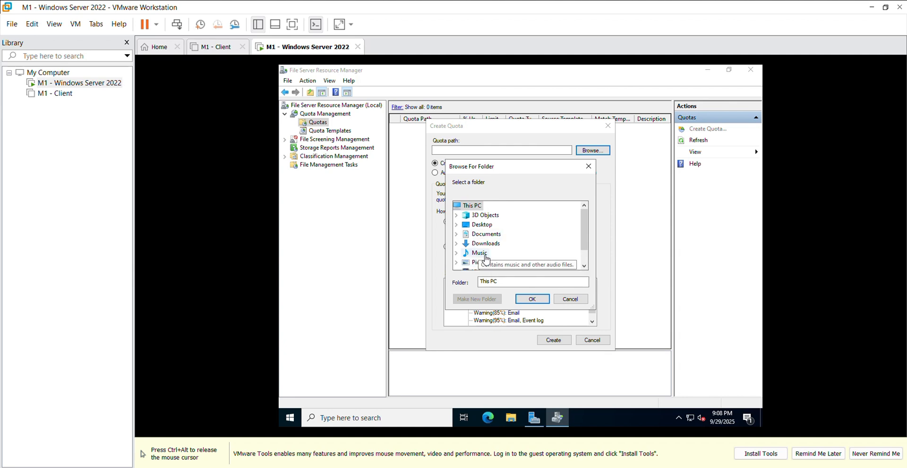
scroll(492, 266, down, 1)
click(488, 262)
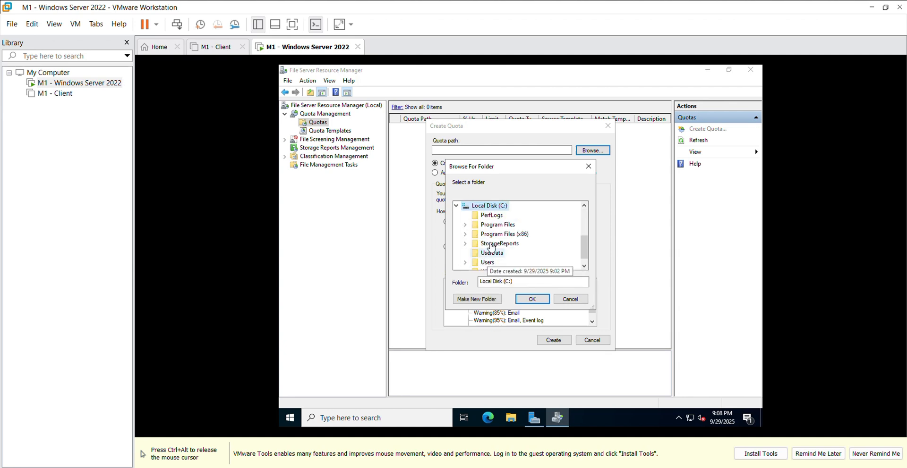
scroll(502, 241, down, 1)
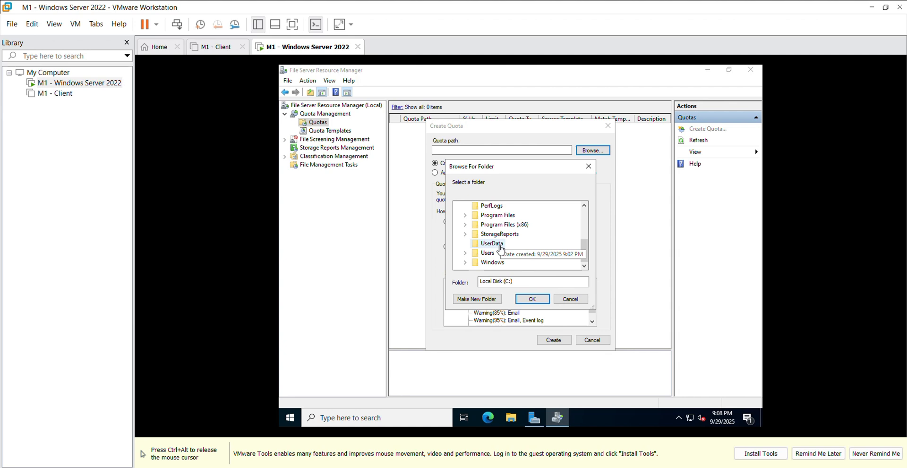
scroll(501, 249, up, 1)
scroll(501, 250, down, 1)
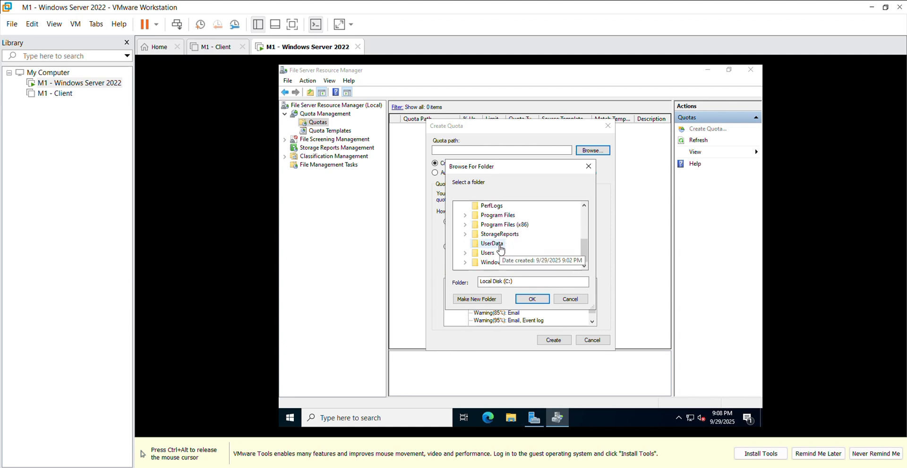
click(500, 248)
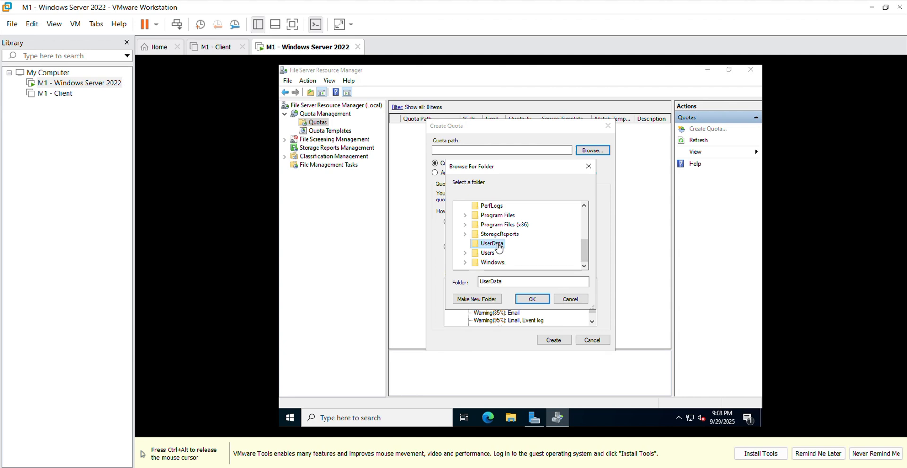
click(526, 301)
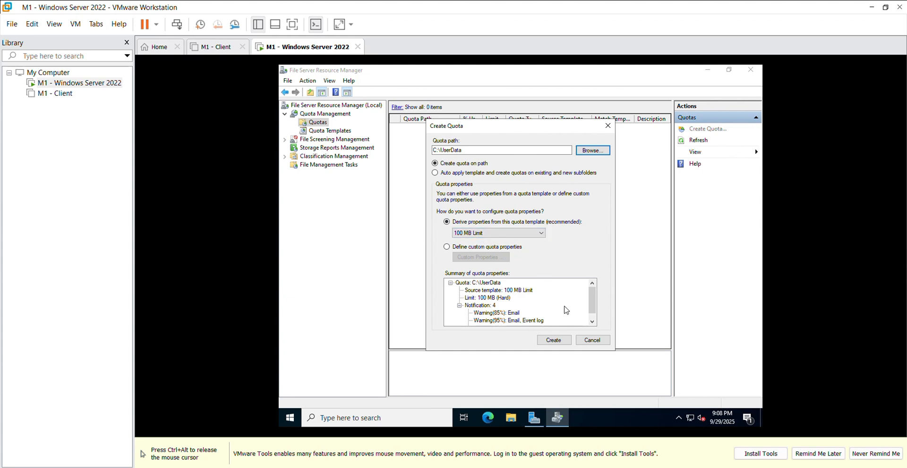
Keep the 100 MB Limit template as the source of the quota properties and create the C:\UserData quota
scroll(527, 296, down, 1)
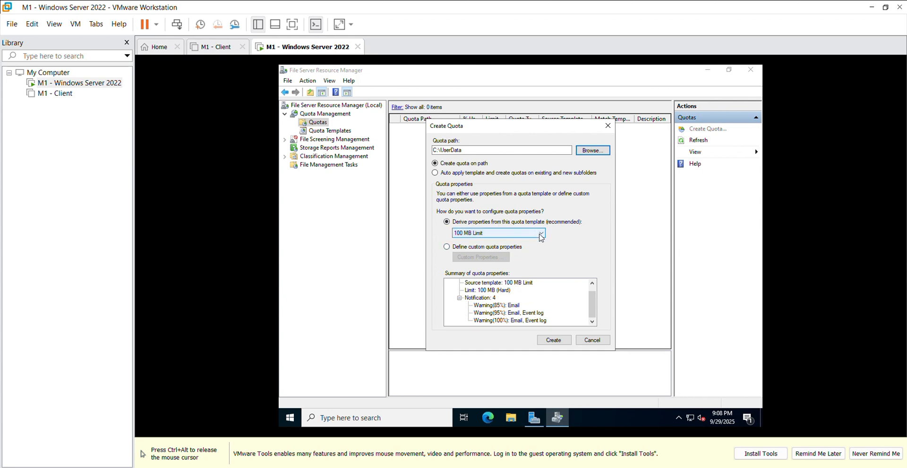
click(539, 233)
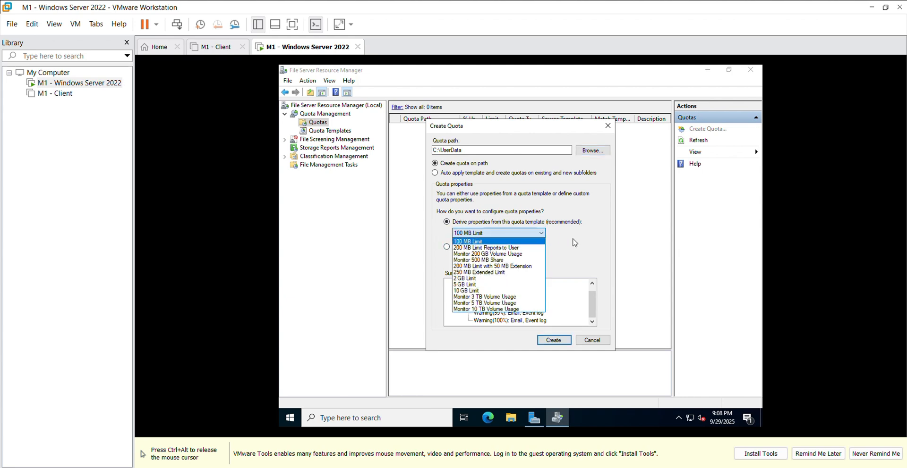
click(608, 246)
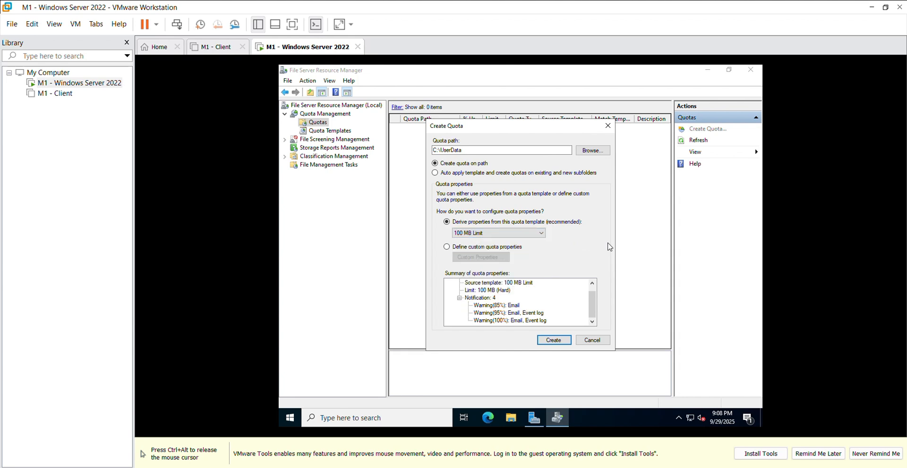
click(553, 340)
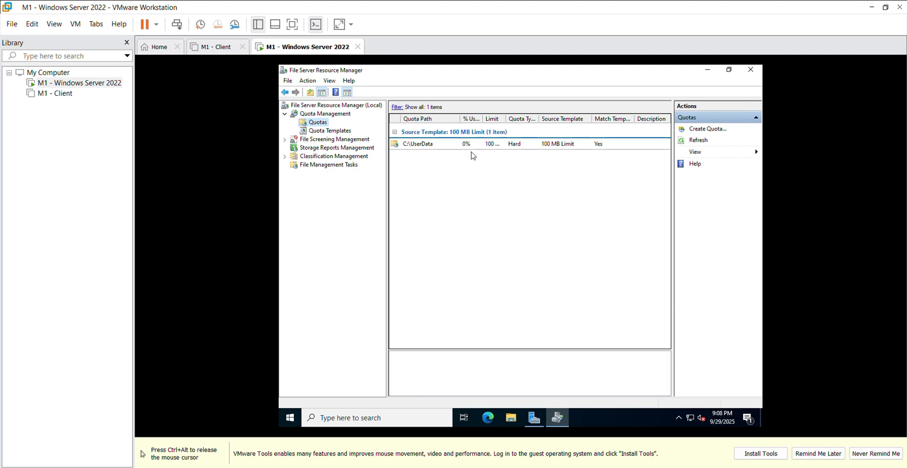
Create another quota on a new folder C:\ShareData, derived from the 100 MB Limit template
right_click(325, 124)
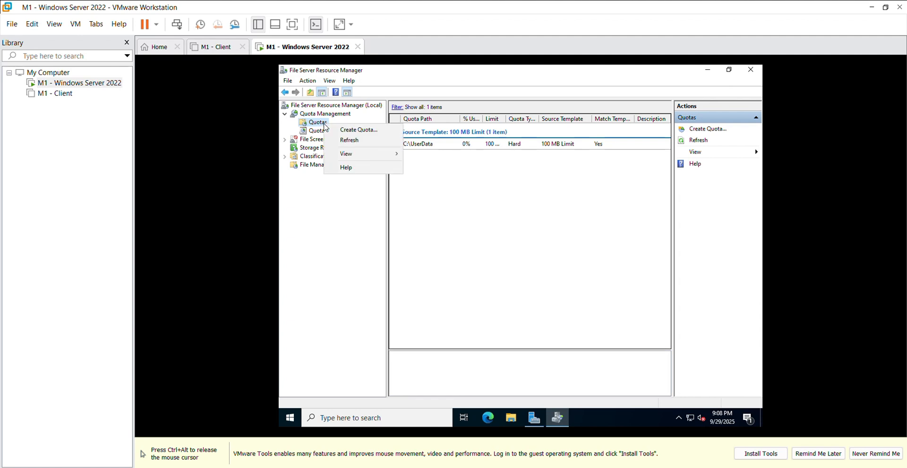
click(344, 129)
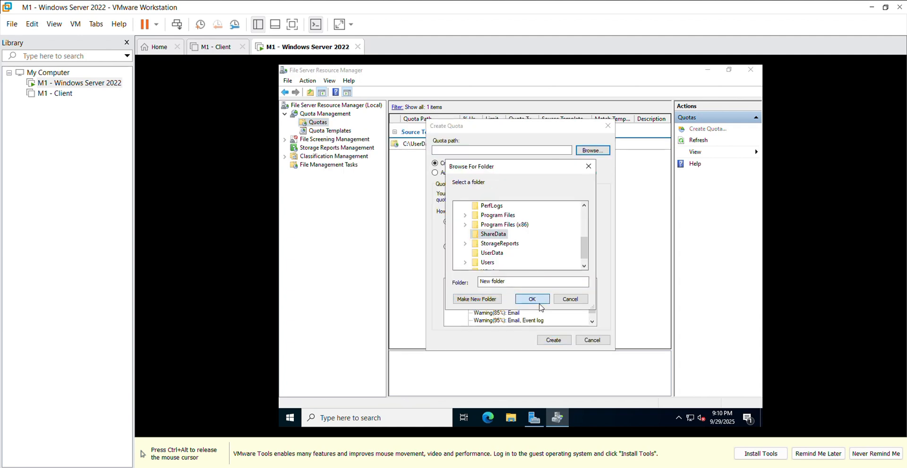
click(540, 304)
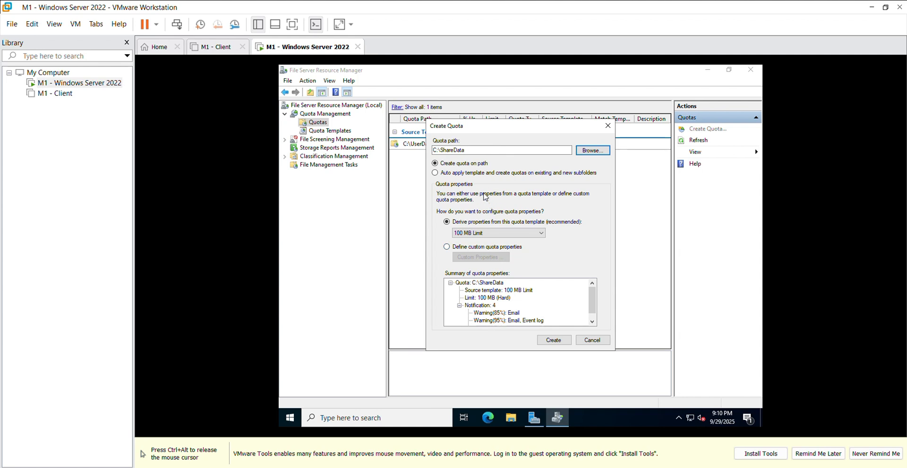
click(559, 341)
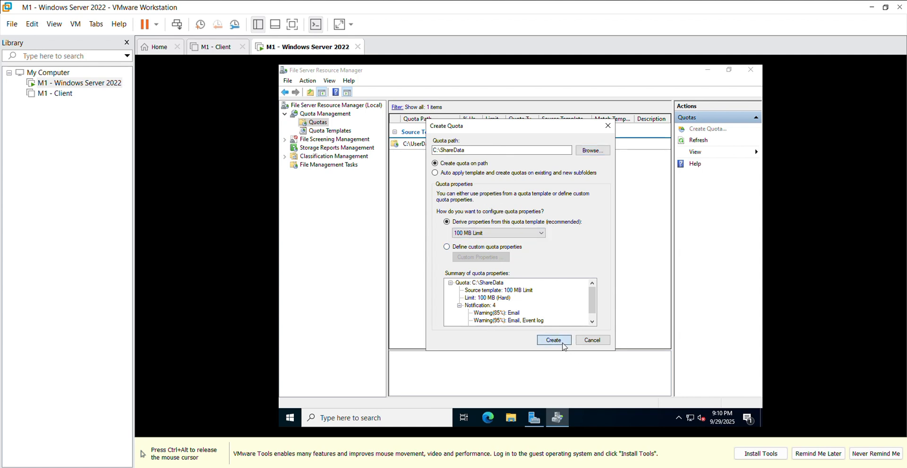
Start a new file group under File Screening Management and name it Block Media and Exe
click(345, 141)
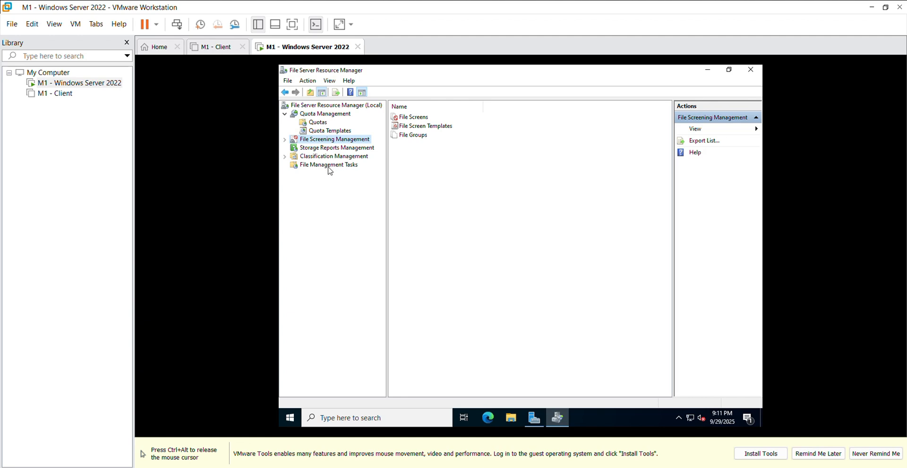
double_click(424, 137)
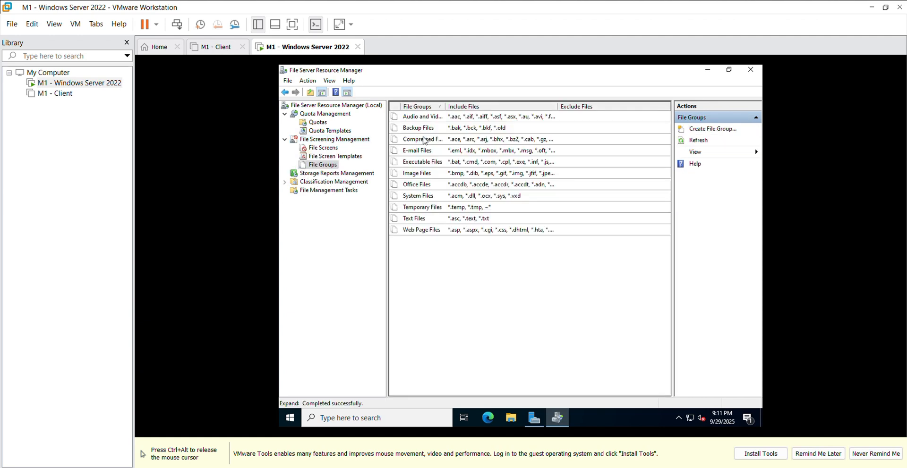
right_click(329, 166)
click(349, 171)
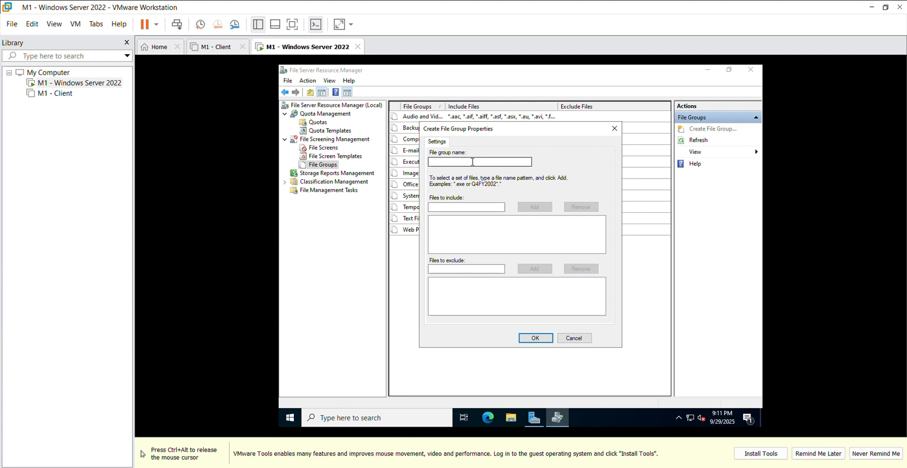
click(472, 162)
text(Block M)
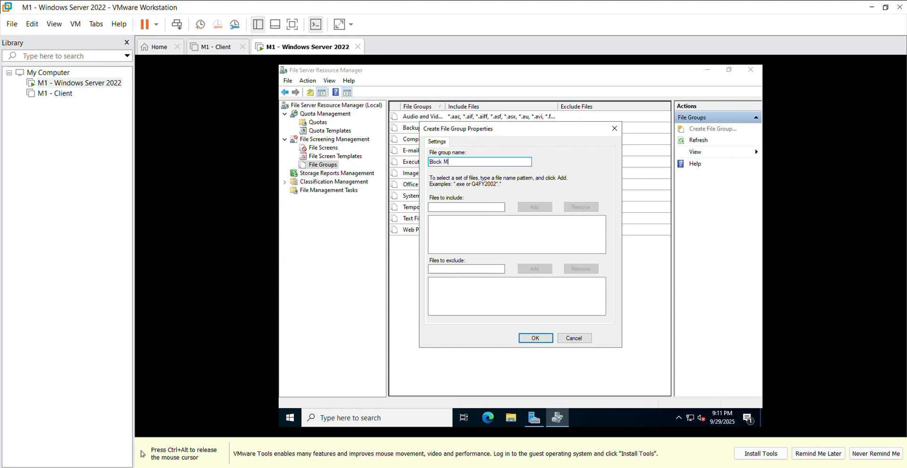
text(edia and Exe)
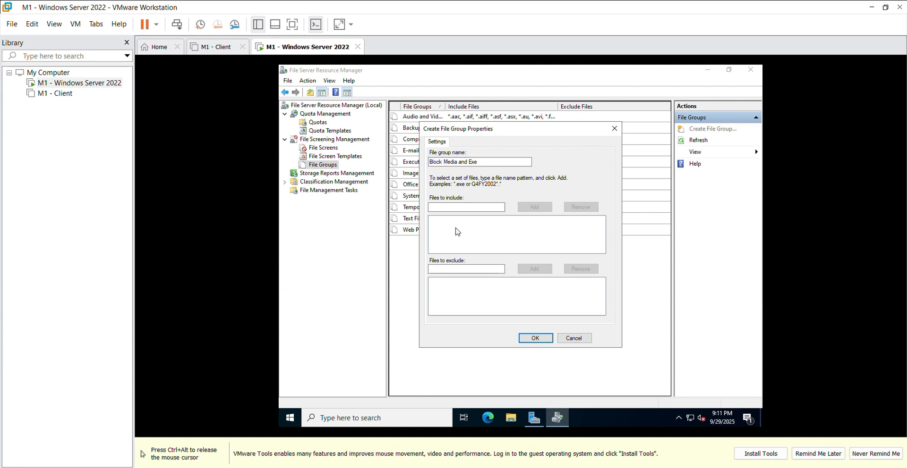
Include the patterns *.exe, *.jpg, *.mp3 and *.mp4 in the file group and save it
click(456, 207)
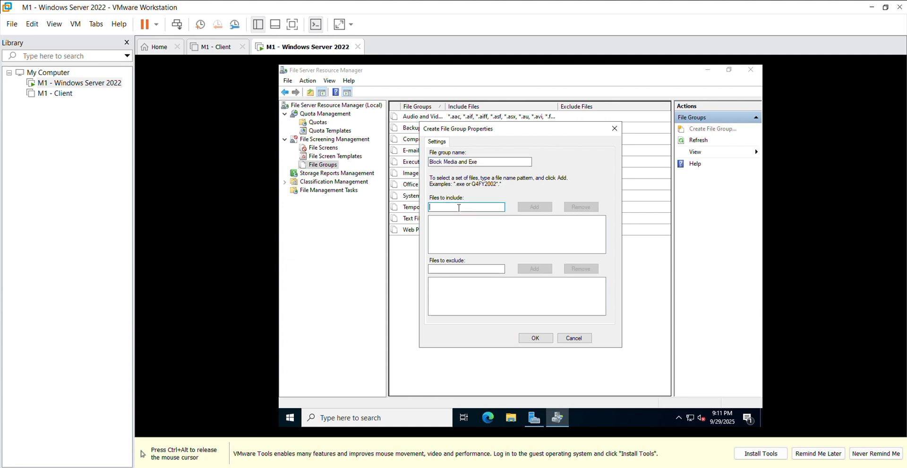
click(451, 236)
click(474, 209)
click(535, 338)
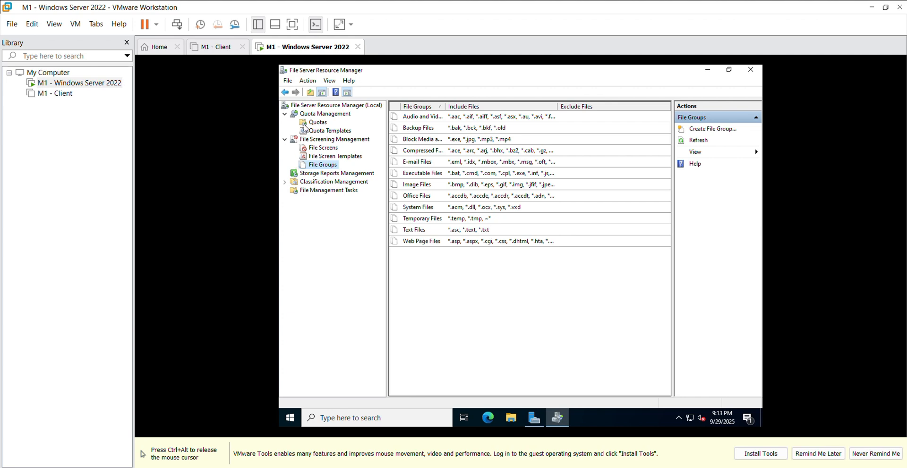
Start a new file screen and choose the ShareData folder on Local Disk (C:) as its path
click(321, 150)
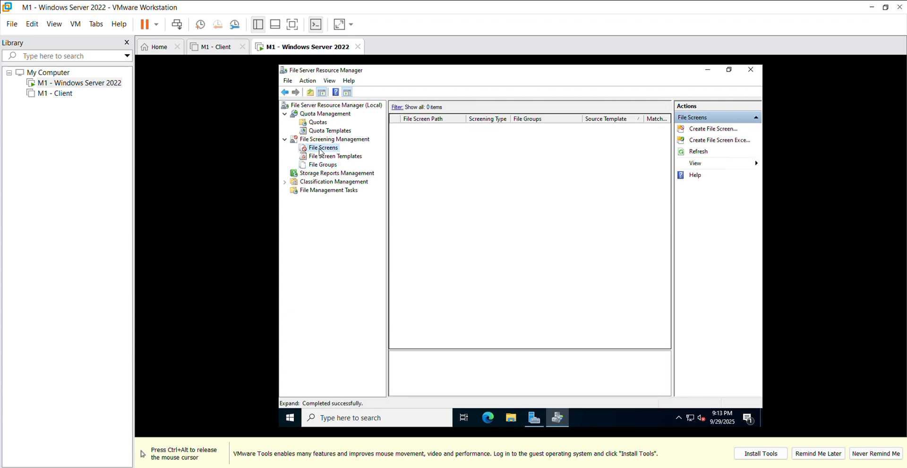
right_click(321, 151)
click(338, 154)
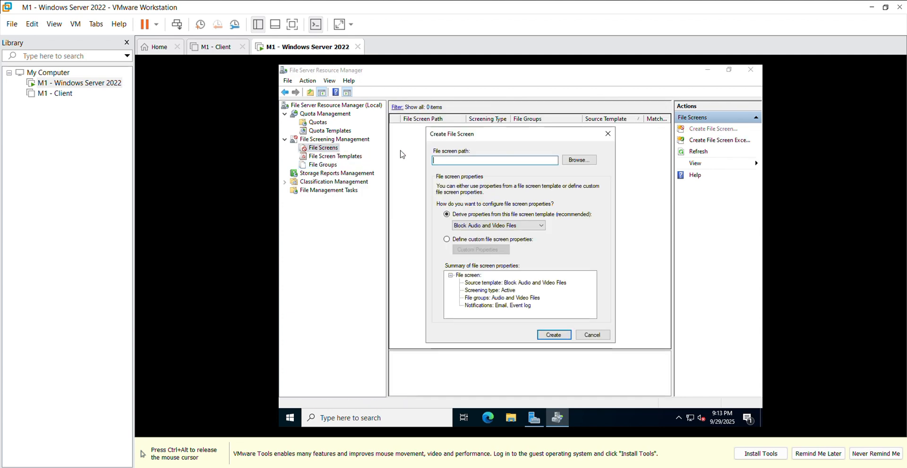
click(585, 160)
scroll(512, 245, down, 1)
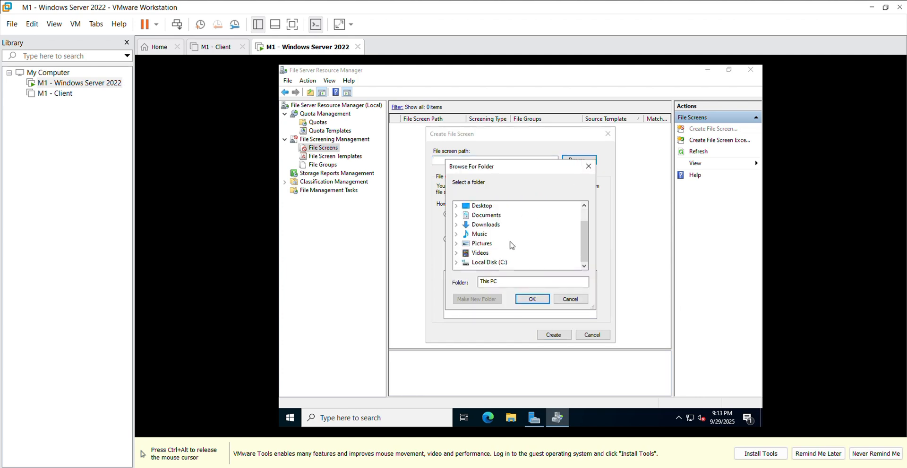
double_click(488, 264)
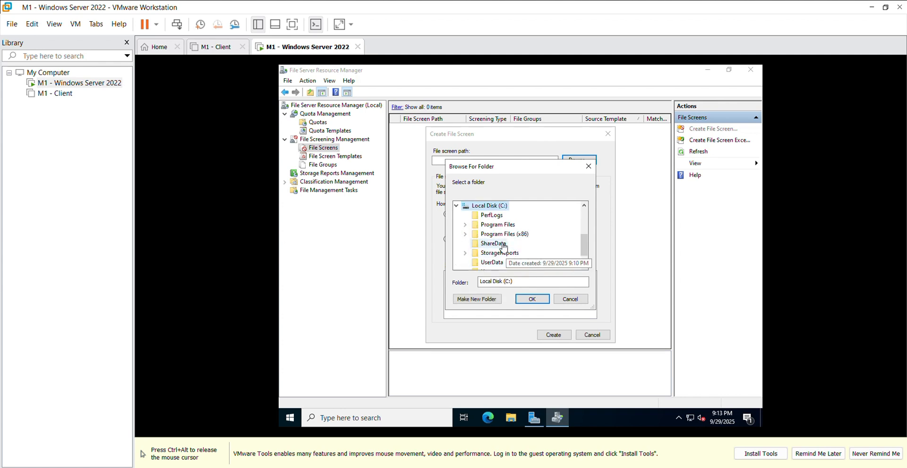
click(492, 244)
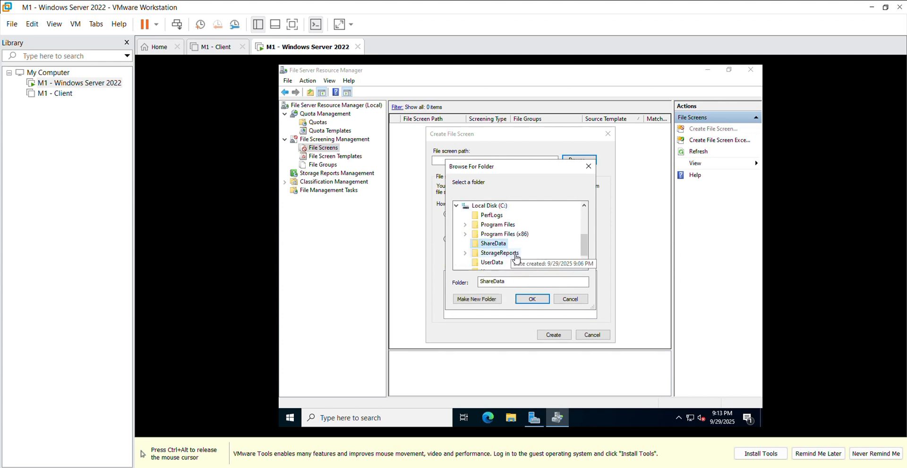
click(532, 299)
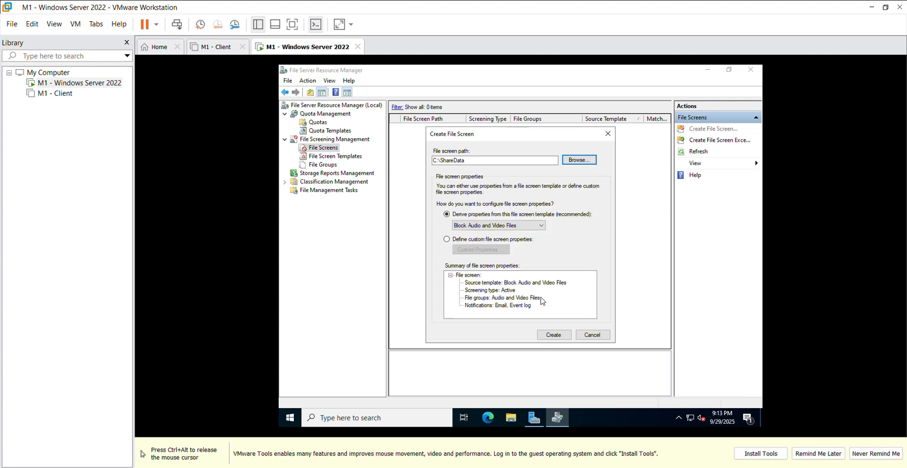
Define custom file screen properties with active screening that block the Block Media and Exe file group
click(447, 240)
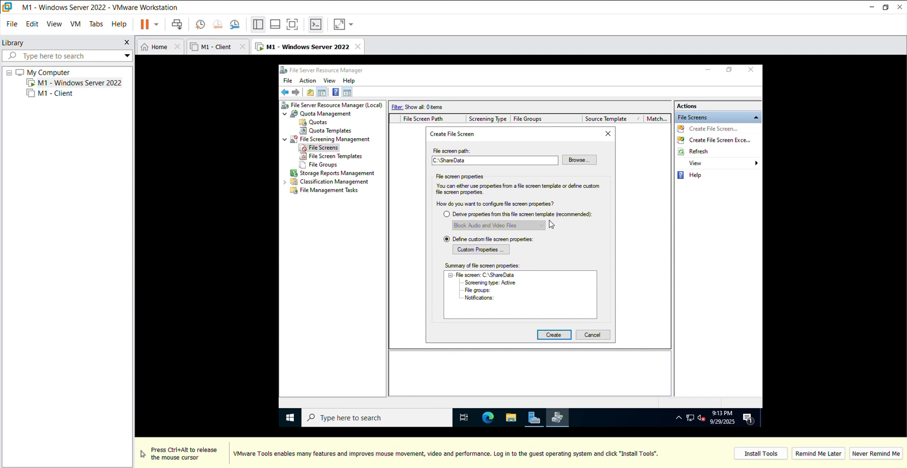
click(503, 253)
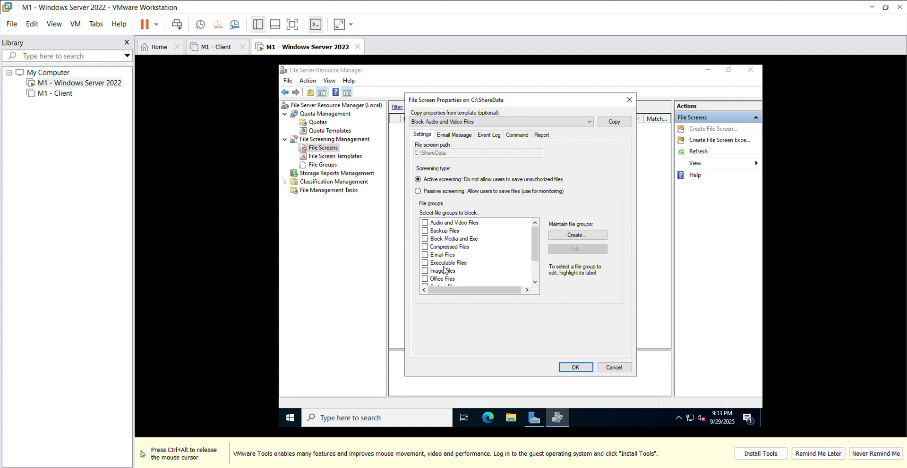
click(424, 239)
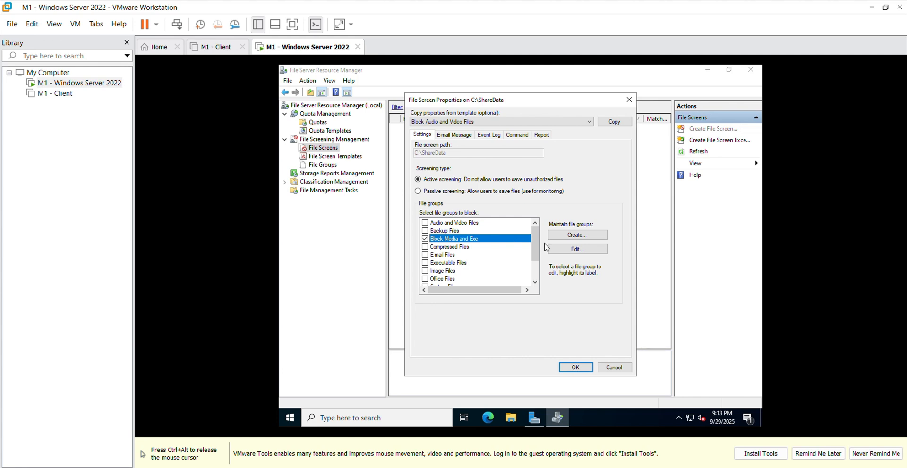
click(574, 368)
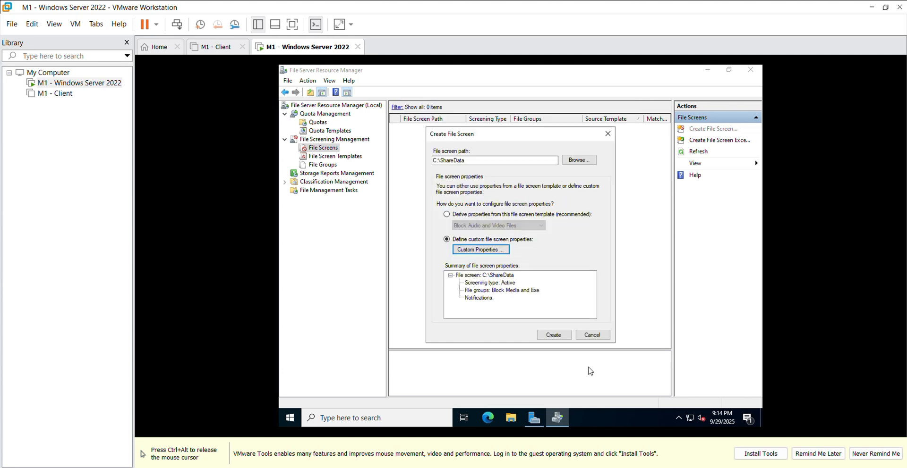
Create the file screen and save its custom properties as a template named Block Media
click(557, 337)
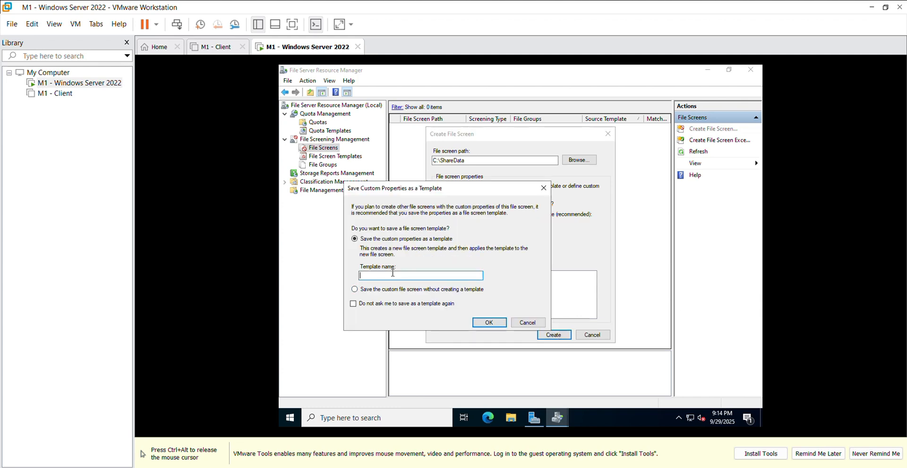
text(Block Media and)
key(BackSpace)
key(BackSpace)
key(BackSpace)
click(489, 323)
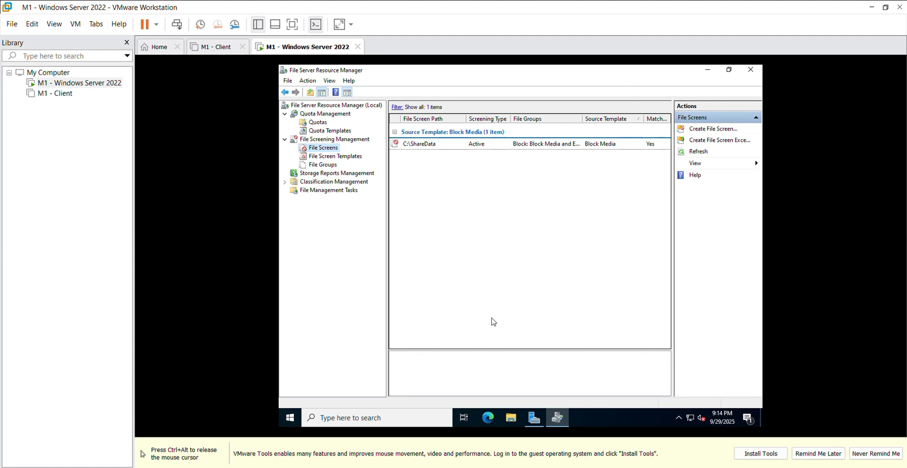